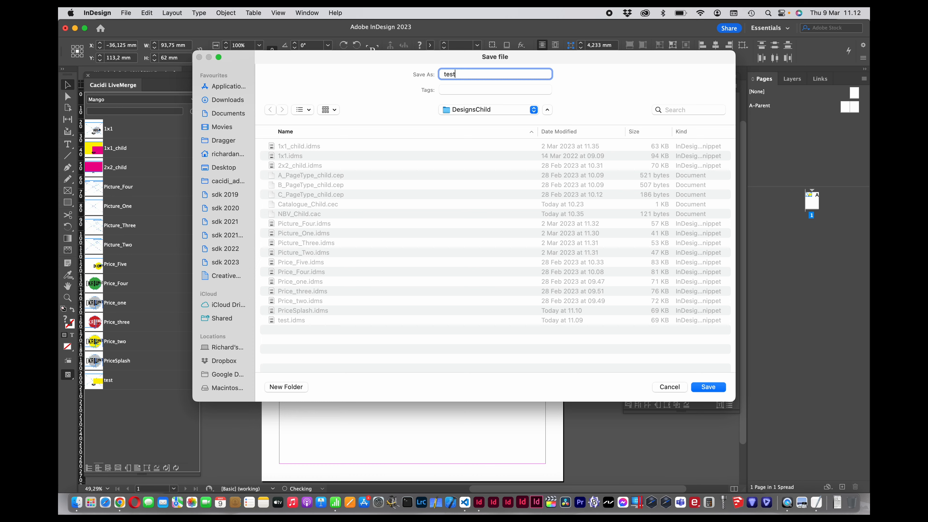
Step: Try out the test snippet with the Mango record in the middle of the page, and undo the placement
{"action": "left_click", "coordinate": [120, 387]}
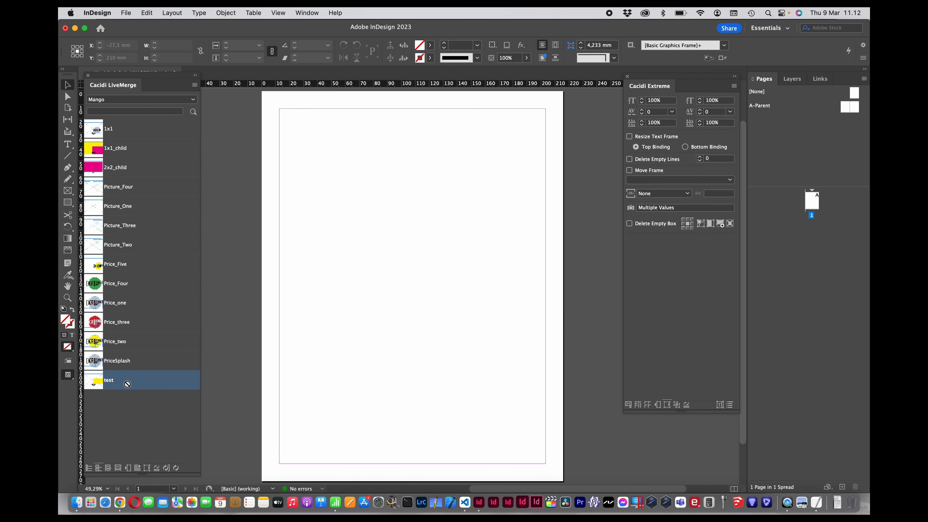
{"action": "left_click", "coordinate": [427, 300]}
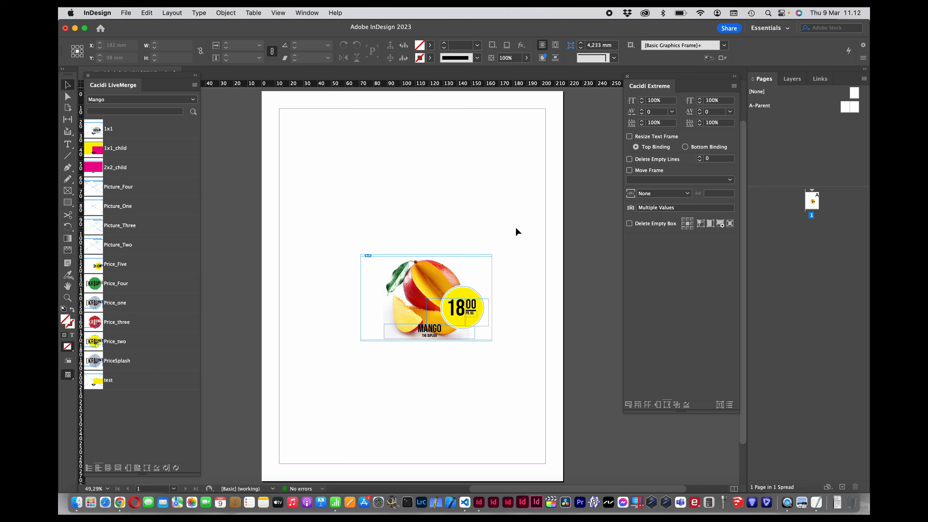
{"action": "key", "text": "super+z"}
Step: Apply a grid of 2 columns and 4 rows with 3 mm gutters and create the pages with the test.idms item design
{"action": "left_click", "coordinate": [628, 404]}
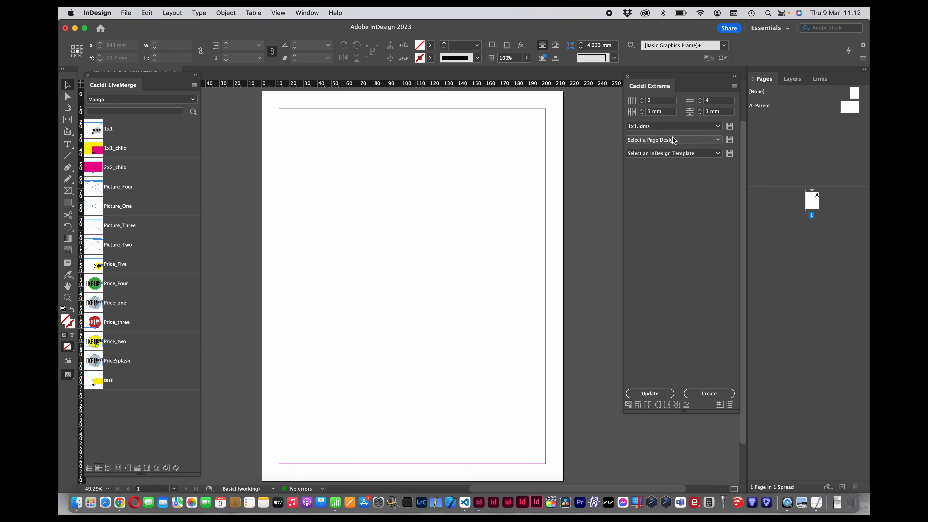
{"action": "left_click", "coordinate": [632, 101]}
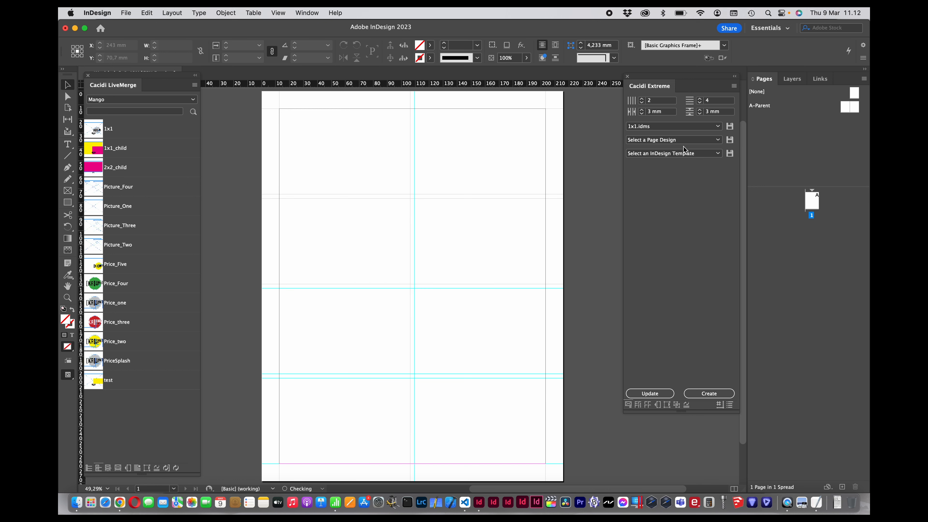
{"action": "left_click", "coordinate": [683, 127]}
{"action": "left_click", "coordinate": [653, 304]}
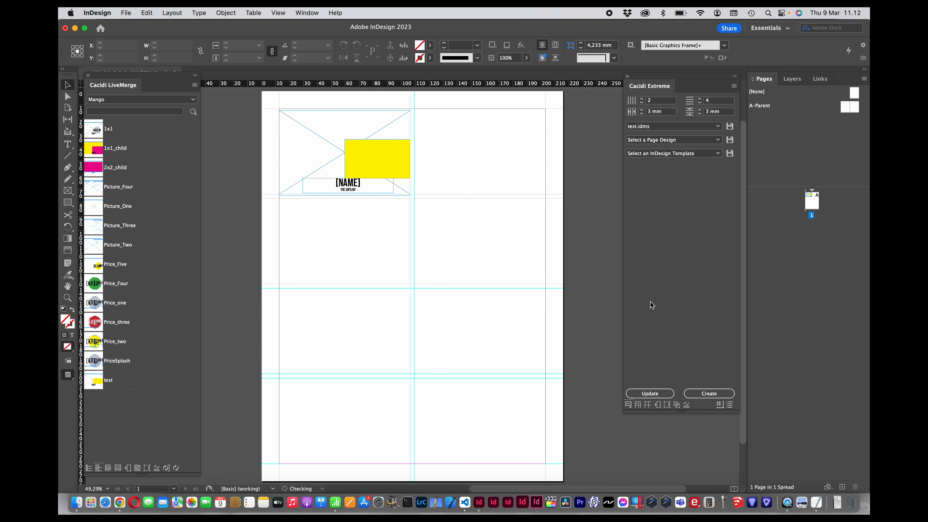
{"action": "left_click", "coordinate": [710, 394]}
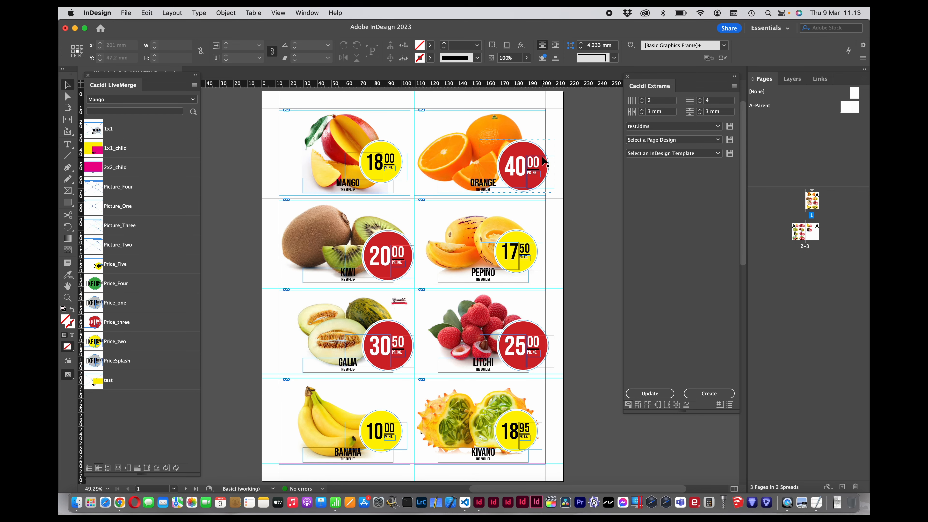
Step: Delete all items on page 1
{"action": "key", "text": "super+a"}
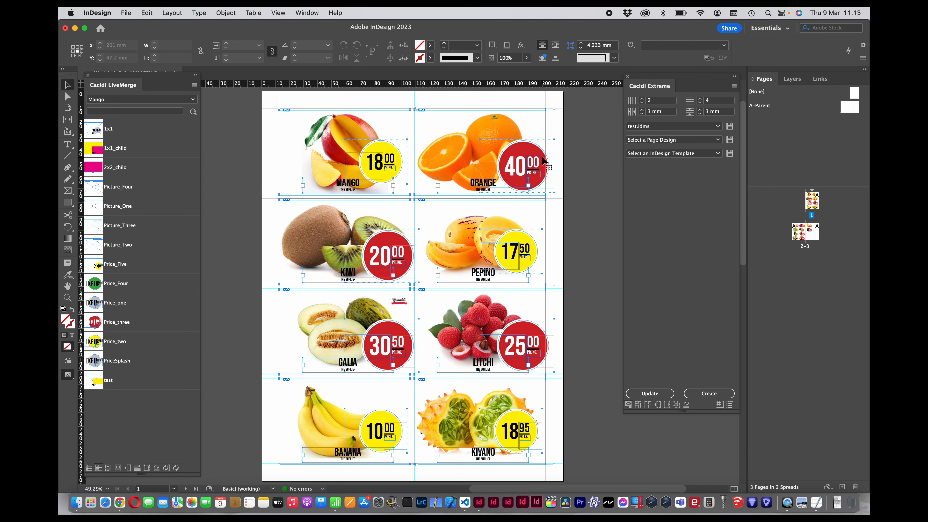
{"action": "key", "text": "BackSpace"}
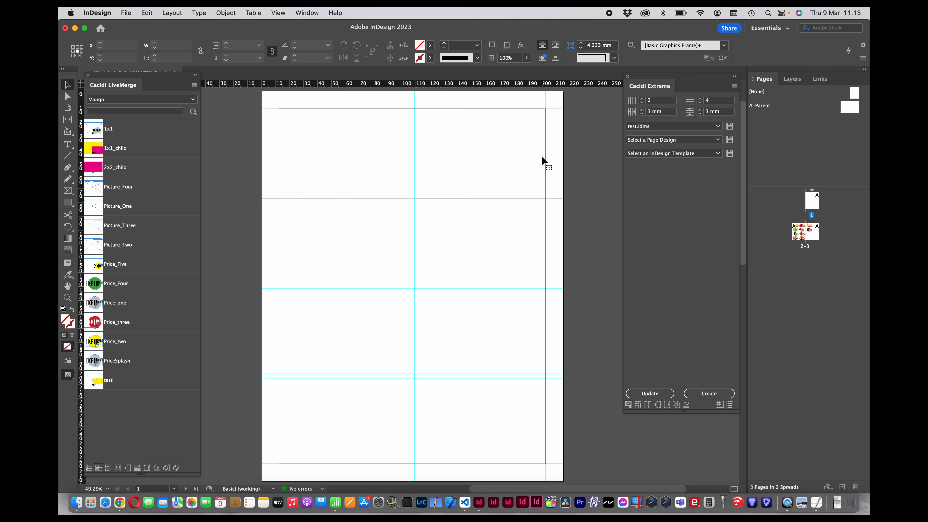
Step: Choose the data file for the 13-Fruits_Child suite from the 13-Fruits folder and accept the suite settings
{"action": "left_click", "coordinate": [730, 404]}
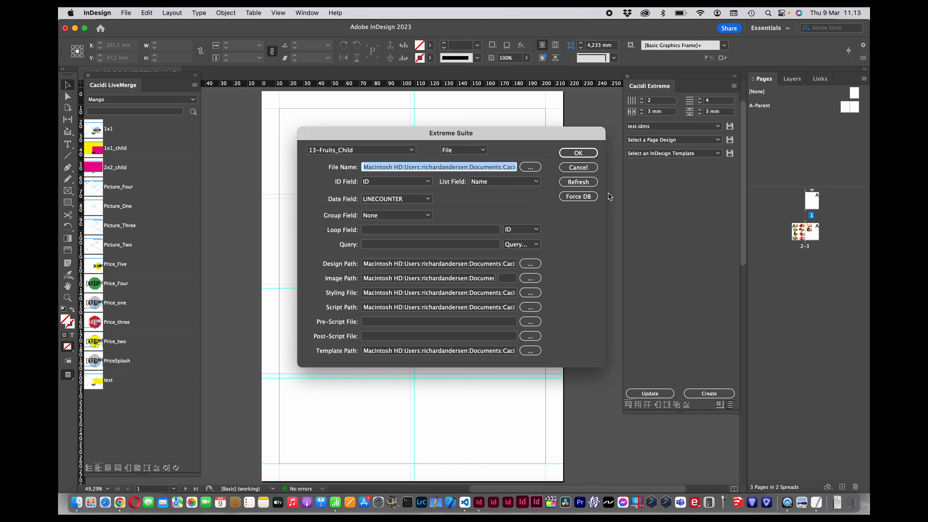
{"action": "left_click", "coordinate": [503, 167]}
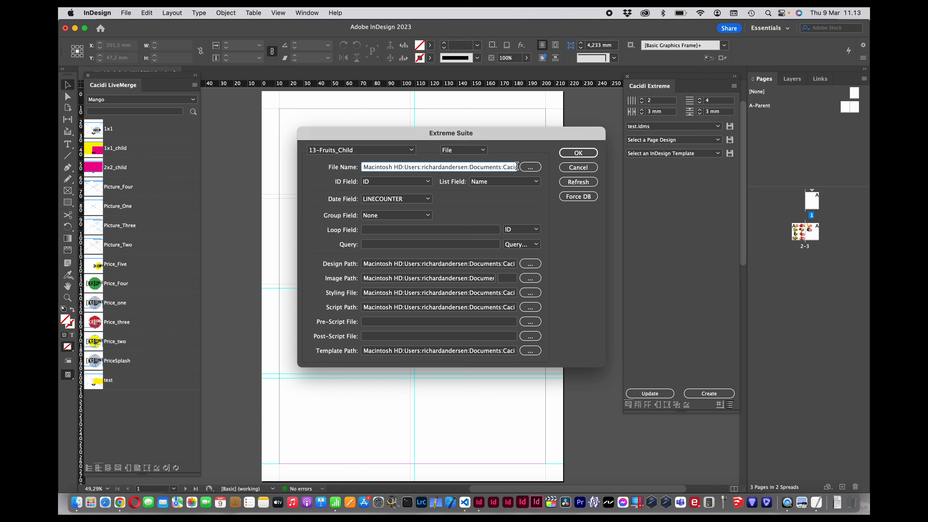
{"action": "left_click", "coordinate": [531, 169]}
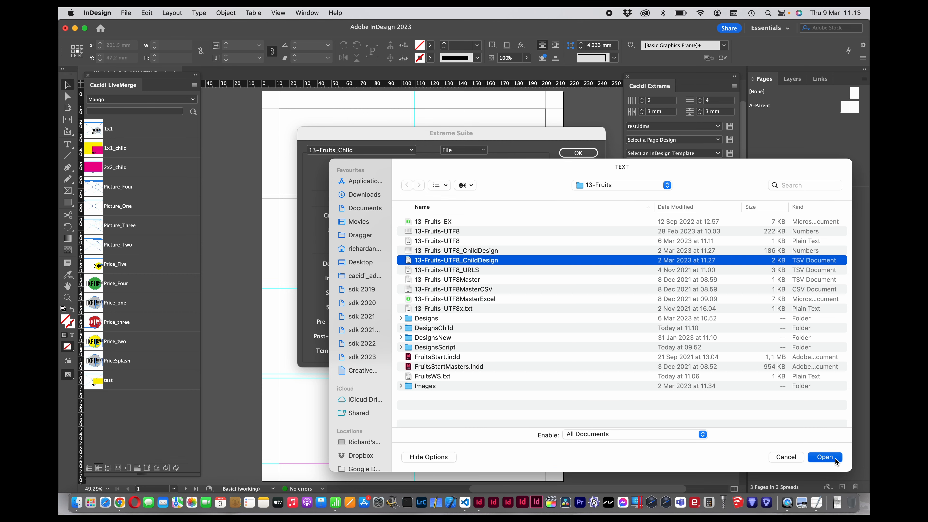
{"action": "left_click", "coordinate": [835, 460]}
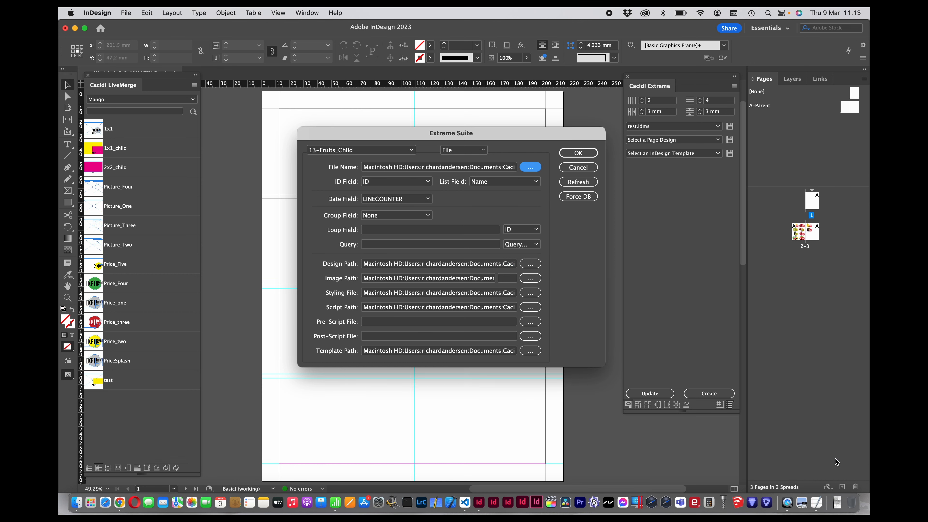
{"action": "left_click", "coordinate": [585, 154]}
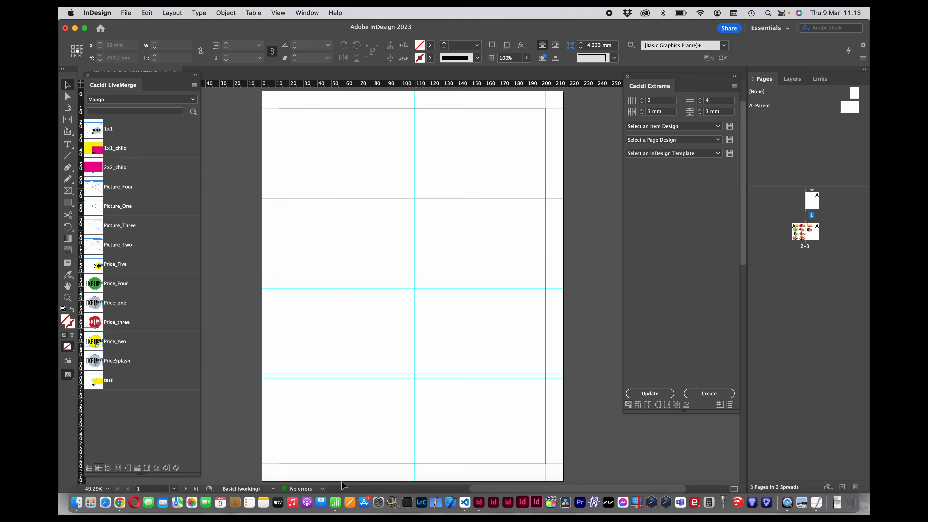
Step: Switch to Numbers and examine the ItemDesign, PageDesign, PriceDesign and PictureDesign columns of the 13-Fruits-UTF8_ChildDesign sheet
{"action": "left_click", "coordinate": [335, 503]}
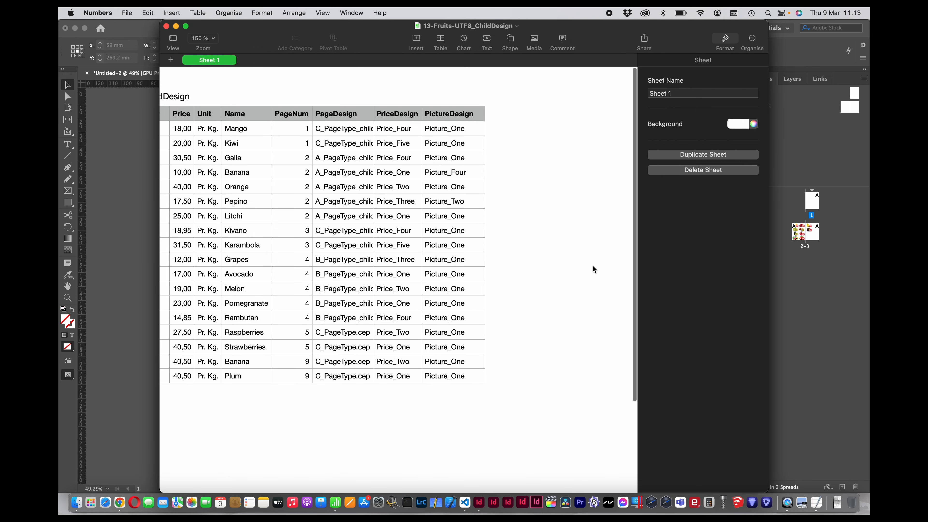
{"action": "scroll", "coordinate": [567, 291], "scroll_direction": "left", "scroll_amount": 6}
{"action": "scroll", "coordinate": [564, 295], "scroll_direction": "down", "scroll_amount": 2}
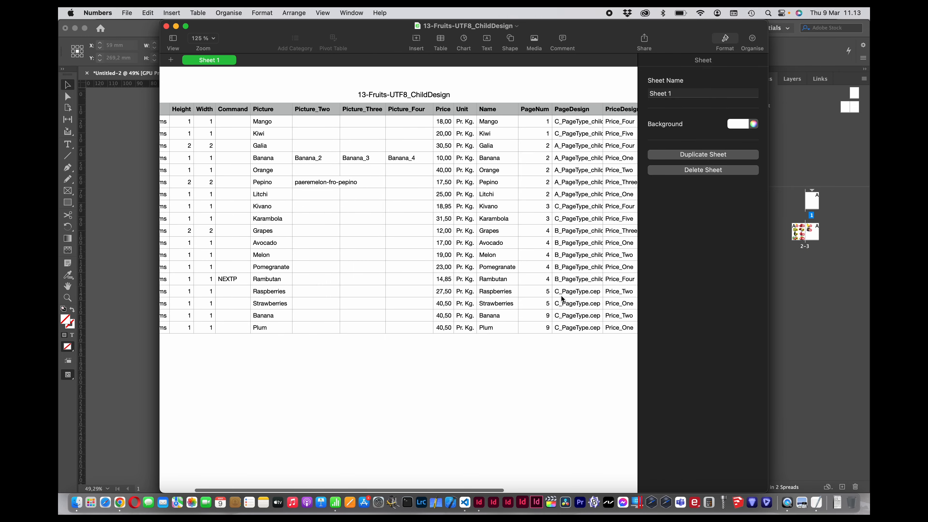
{"action": "scroll", "coordinate": [563, 299], "scroll_direction": "left", "scroll_amount": 3}
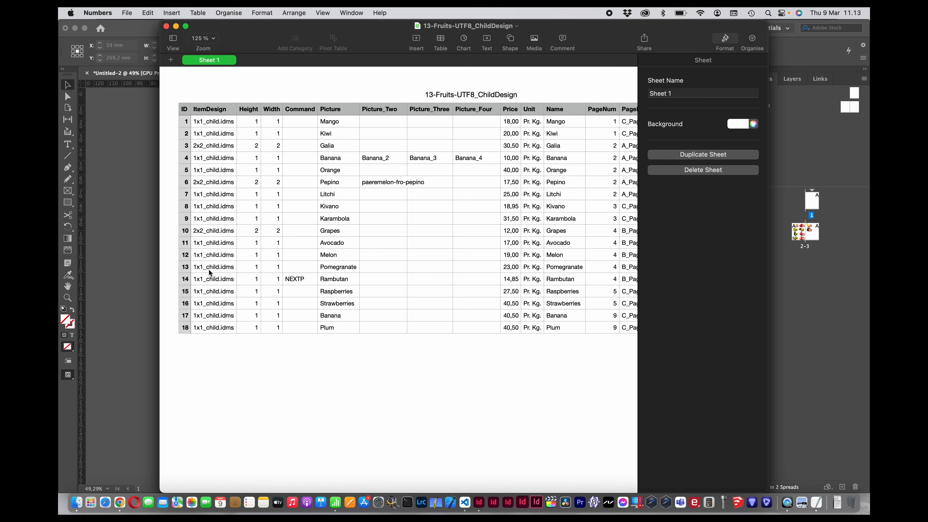
{"action": "scroll", "coordinate": [209, 269], "scroll_direction": "right", "scroll_amount": 10}
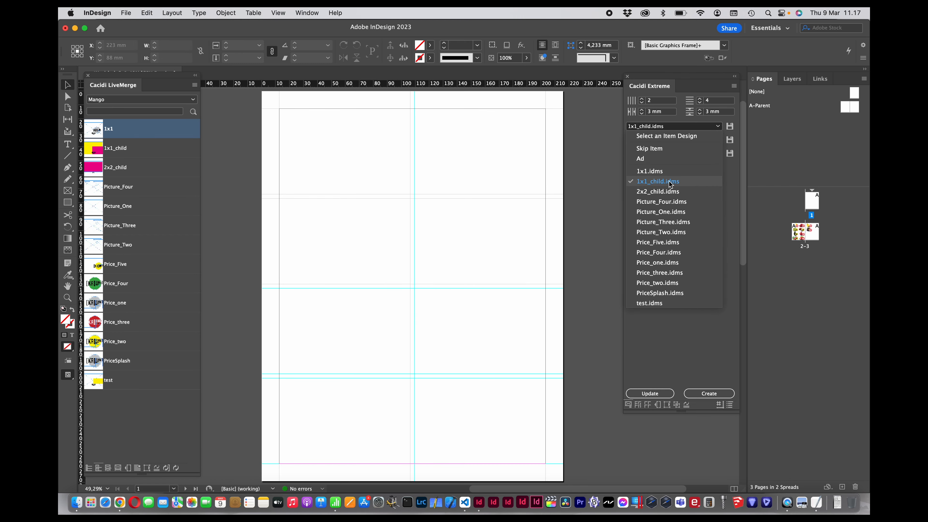
{"action": "left_click", "coordinate": [670, 184]}
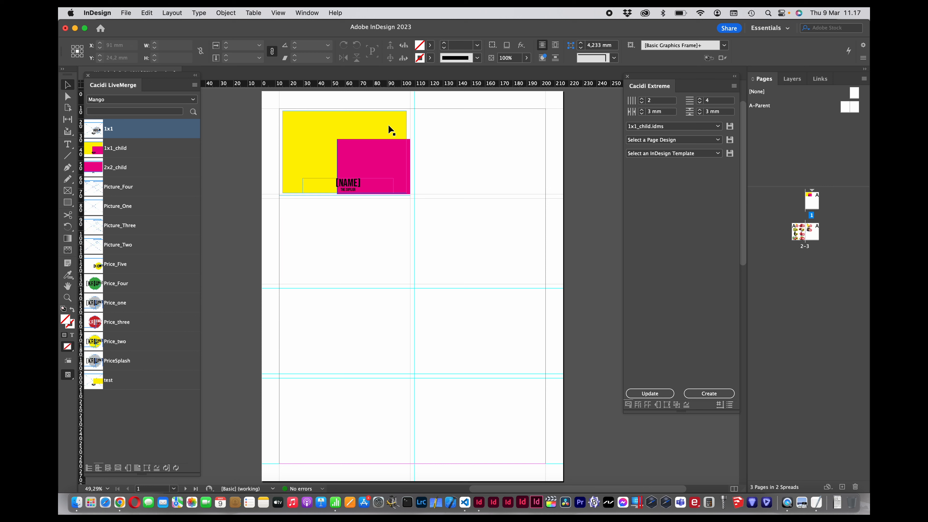
Step: Inspect the yellow frame's child snippet reference in InDesign and compare it with the PictureDesign column in Numbers
{"action": "left_click", "coordinate": [666, 407]}
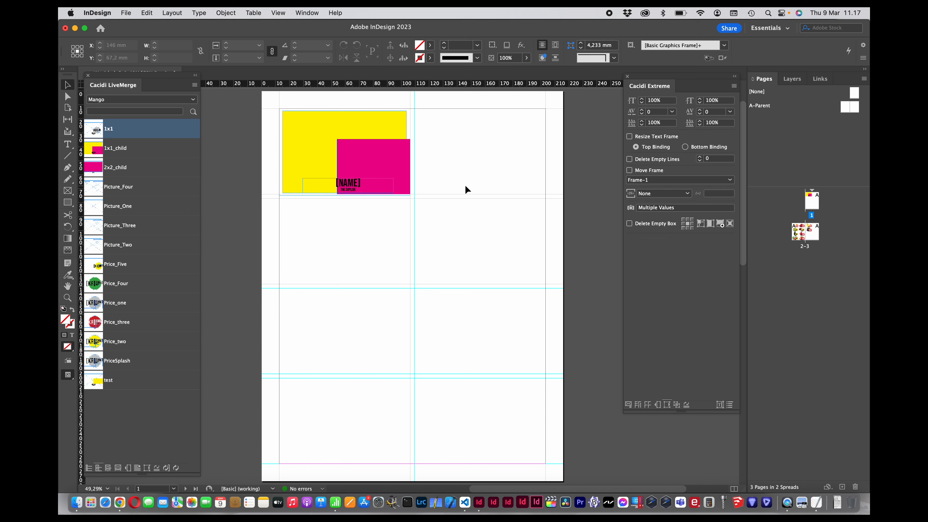
{"action": "left_click", "coordinate": [385, 123]}
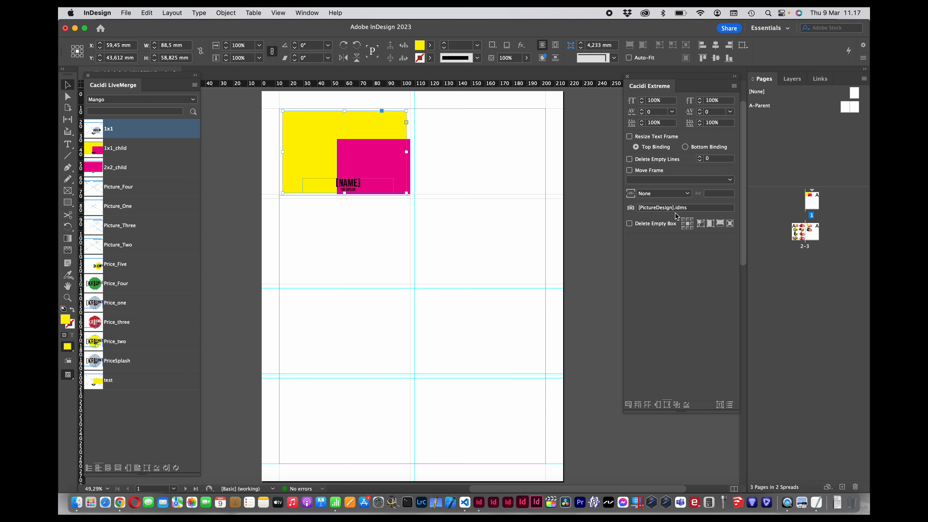
{"action": "key", "text": "super+Tab"}
{"action": "key", "text": "super+Tab"}
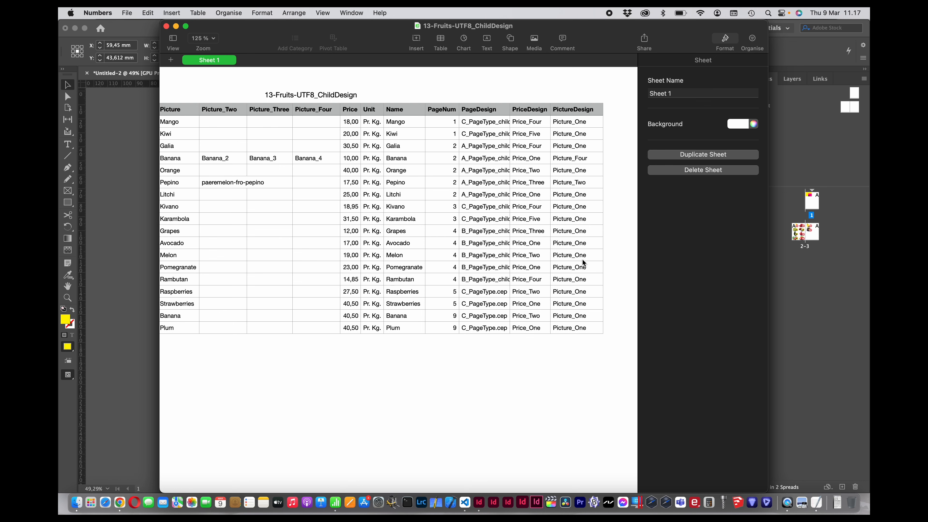
{"action": "key", "text": "super+Tab"}
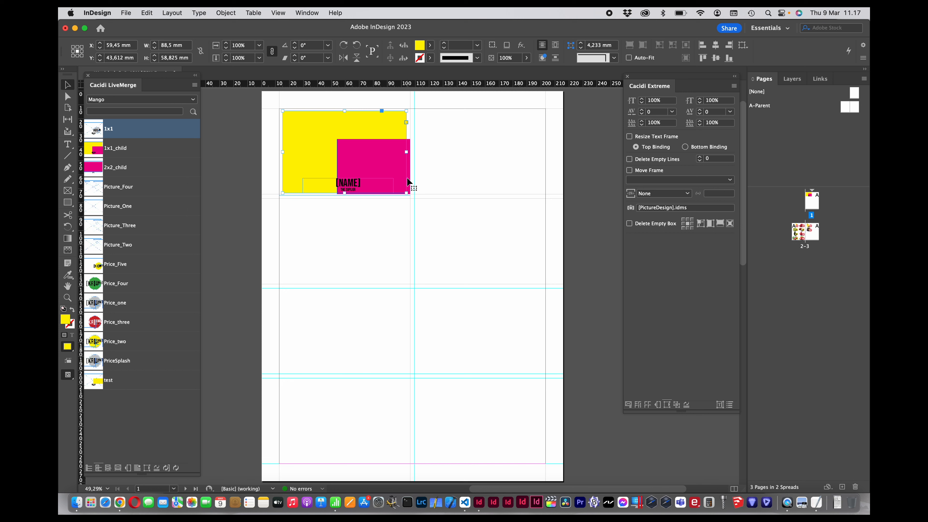
Step: Set the magenta frame's child snippet reference to [PriceDesign].idms, after checking the PriceDesign column in Numbers
{"action": "left_click", "coordinate": [408, 145]}
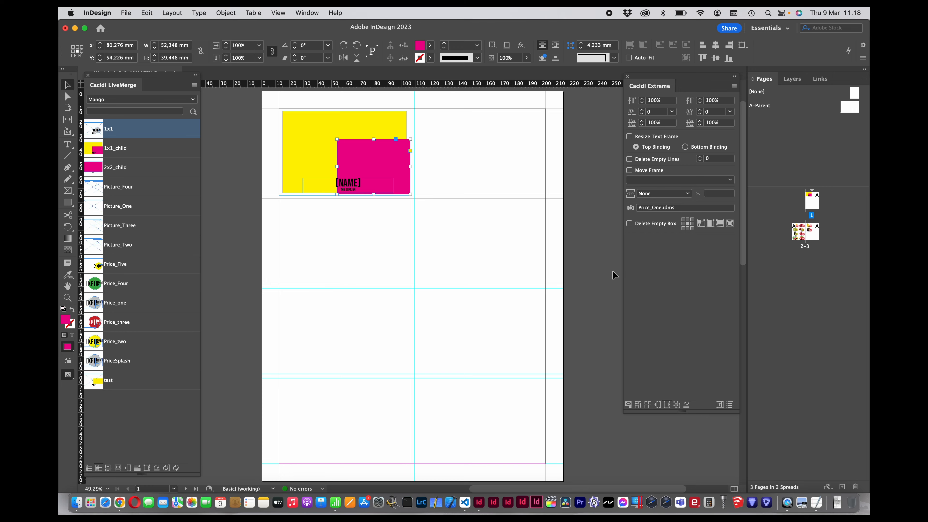
{"action": "key", "text": "super+Tab"}
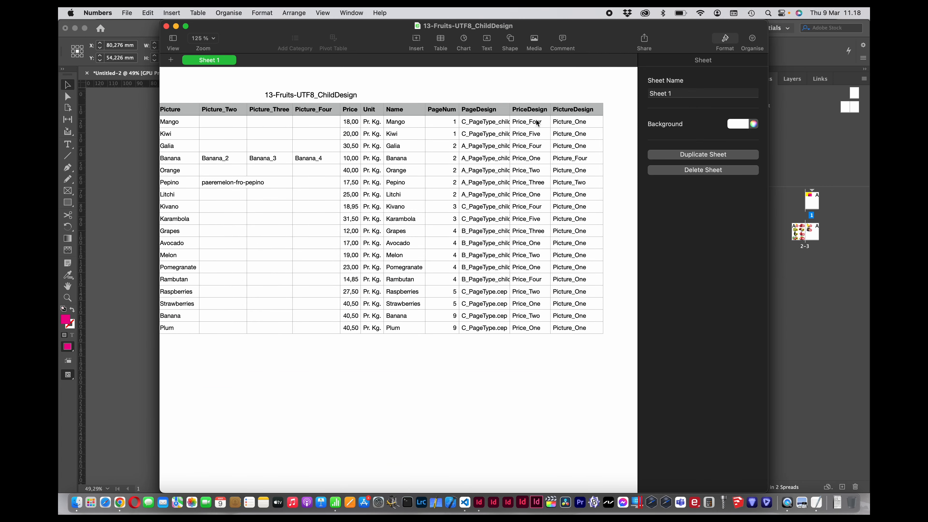
{"action": "key", "text": "super+Tab"}
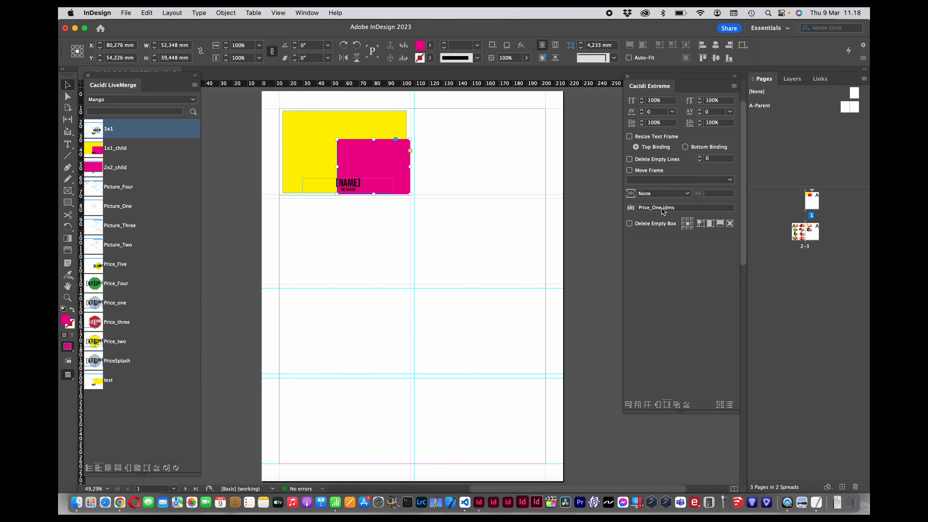
{"action": "double_click", "coordinate": [662, 209]}
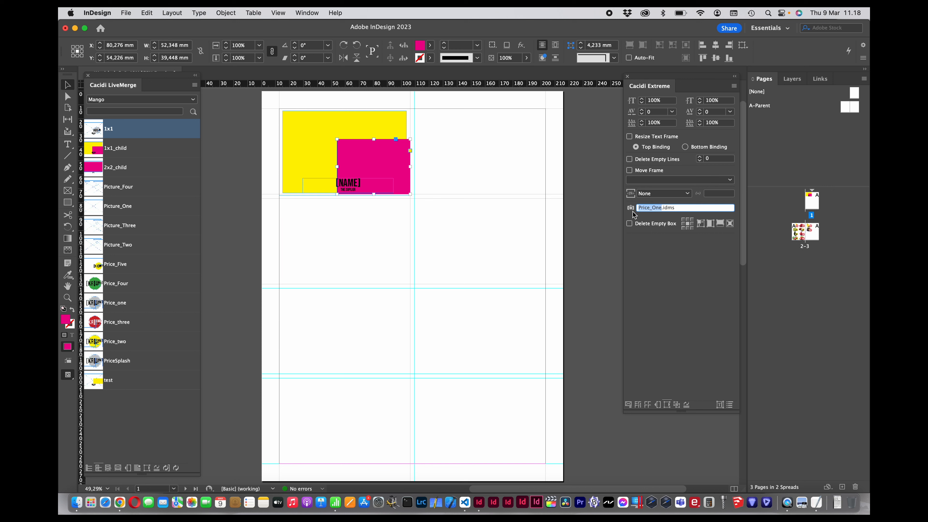
{"action": "type", "text": "[PriceDesign"}
{"action": "key", "text": "Tab"}
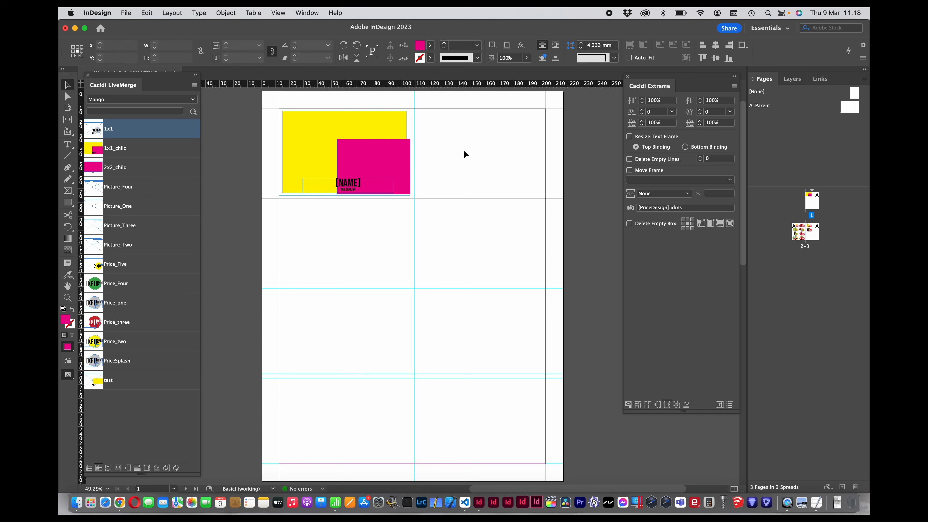
Step: Save all frames of the layout as the item design 1x1_child in the DesignsChild folder, replacing the existing file
{"action": "left_click", "coordinate": [281, 95]}
{"action": "left_click_drag", "start_coordinate": [274, 101], "coordinate": [465, 220]}
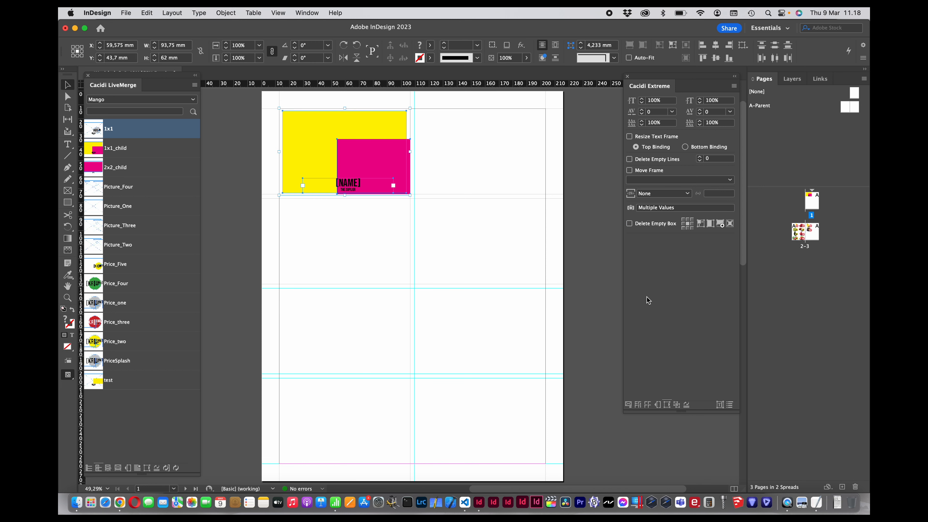
{"action": "left_click", "coordinate": [628, 405]}
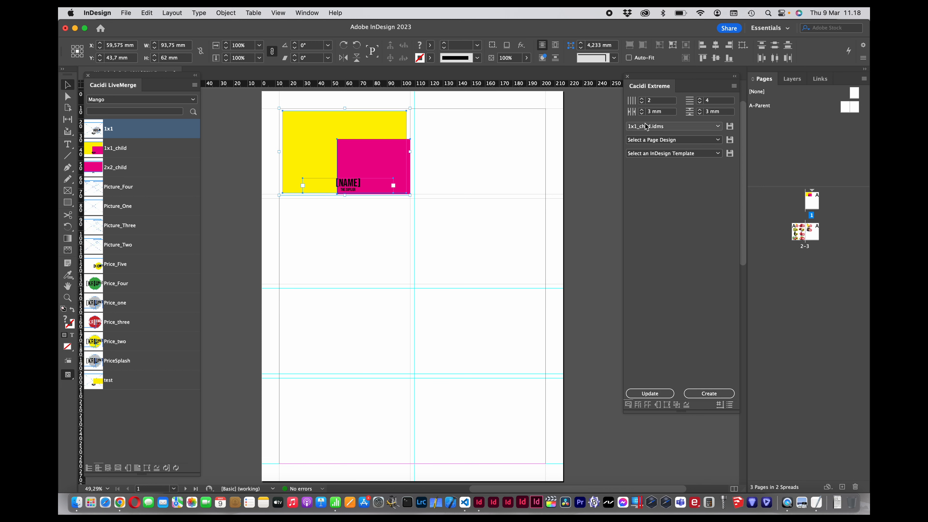
{"action": "left_click", "coordinate": [729, 126]}
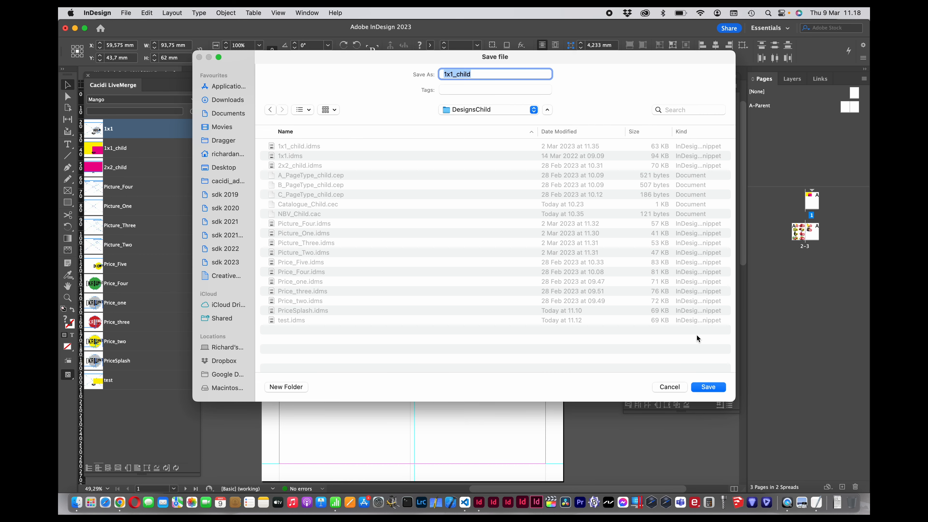
{"action": "left_click", "coordinate": [715, 388]}
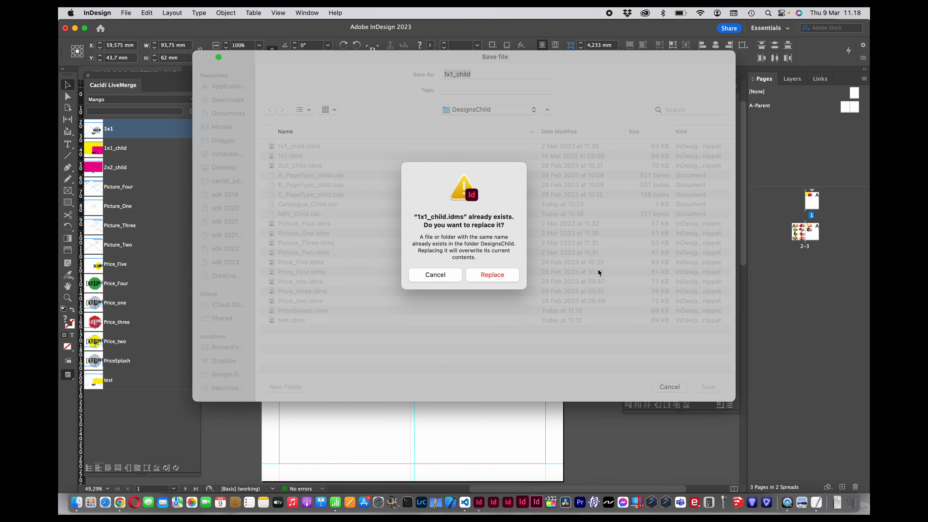
{"action": "left_click", "coordinate": [516, 276]}
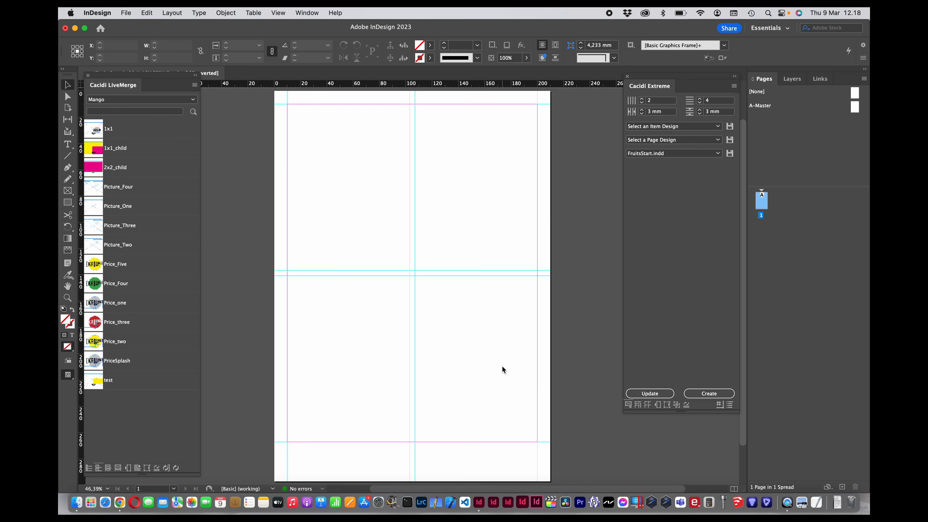
Step: Calculate the catalogue pages in the FruitsStart template using the NBV_Child.cac calculation type
{"action": "left_click", "coordinate": [639, 404]}
{"action": "left_click", "coordinate": [679, 136]}
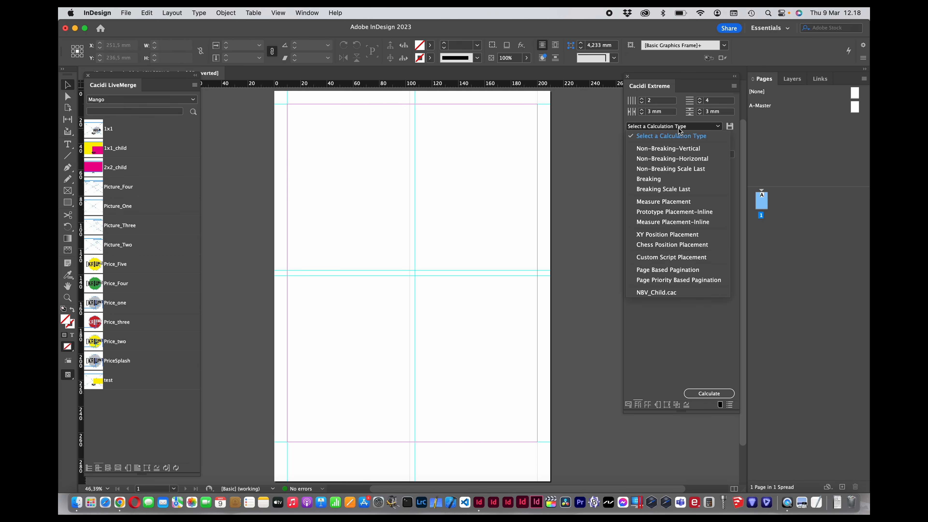
{"action": "left_click", "coordinate": [666, 293]}
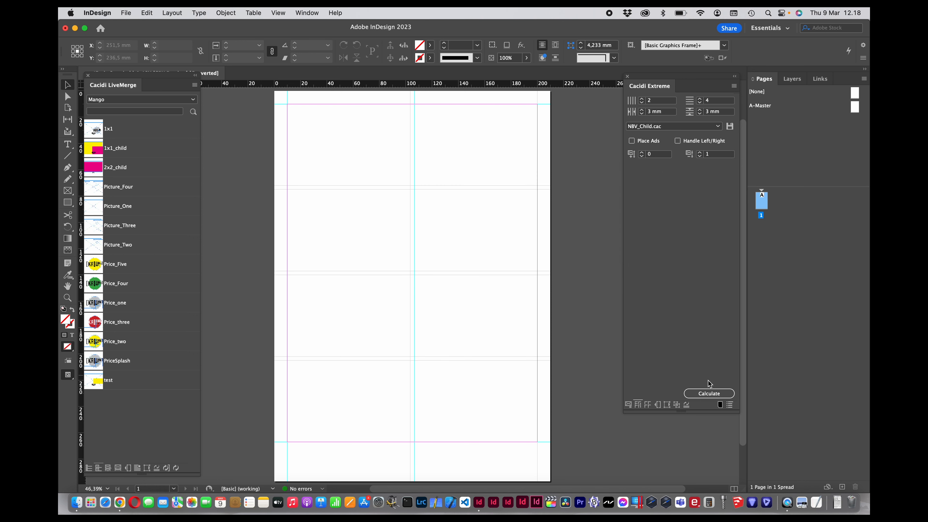
{"action": "left_click", "coordinate": [709, 393]}
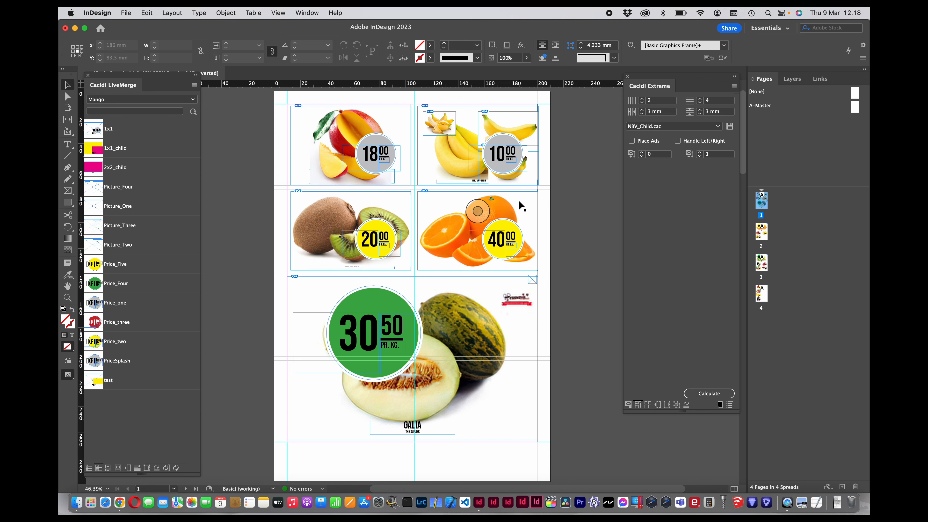
Step: Examine the child picture and price designs on the generated catalogue pages
{"action": "scroll", "coordinate": [519, 202], "scroll_direction": "down", "scroll_amount": 10}
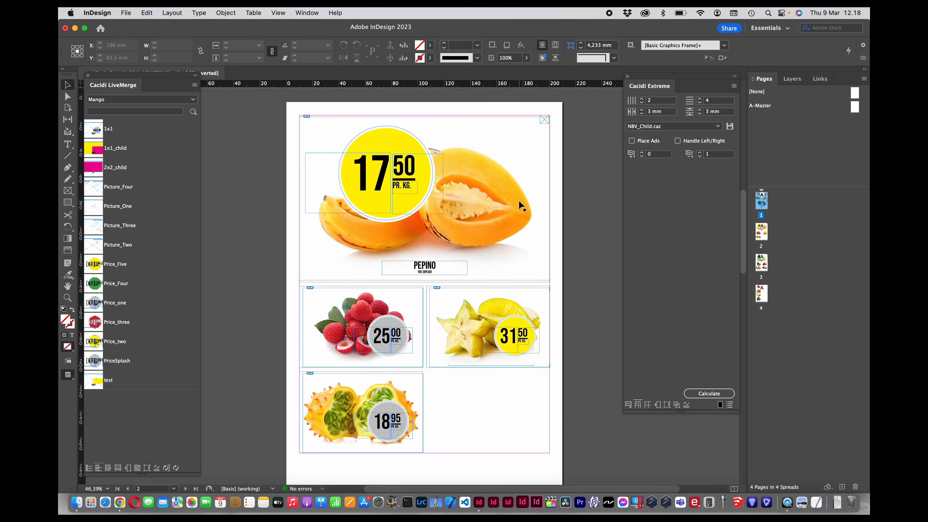
{"action": "scroll", "coordinate": [519, 201], "scroll_direction": "up", "scroll_amount": 2}
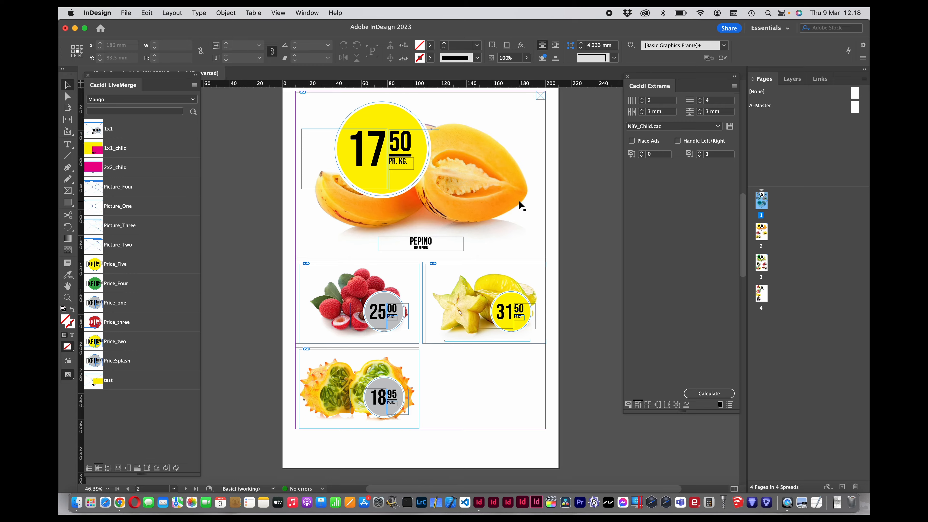
{"action": "scroll", "coordinate": [519, 201], "scroll_direction": "down", "scroll_amount": 8}
{"action": "scroll", "coordinate": [519, 201], "scroll_direction": "down", "scroll_amount": 4}
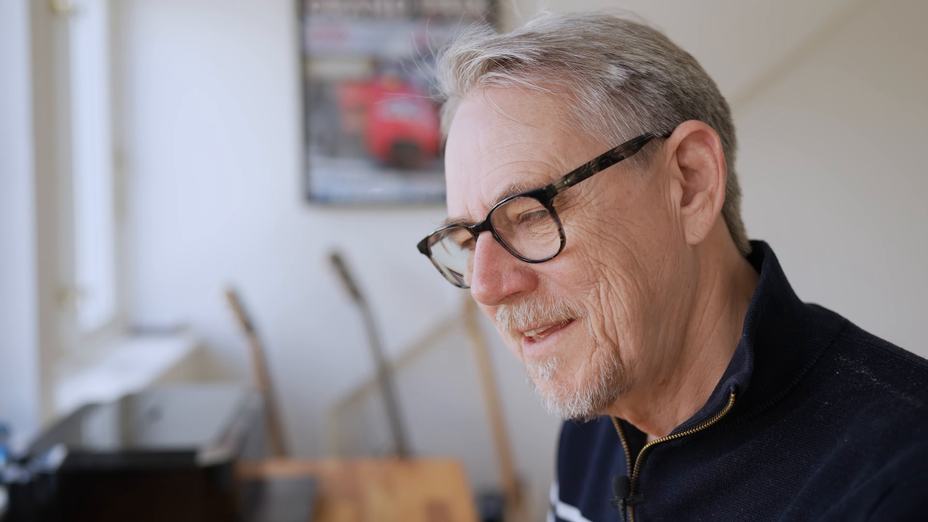